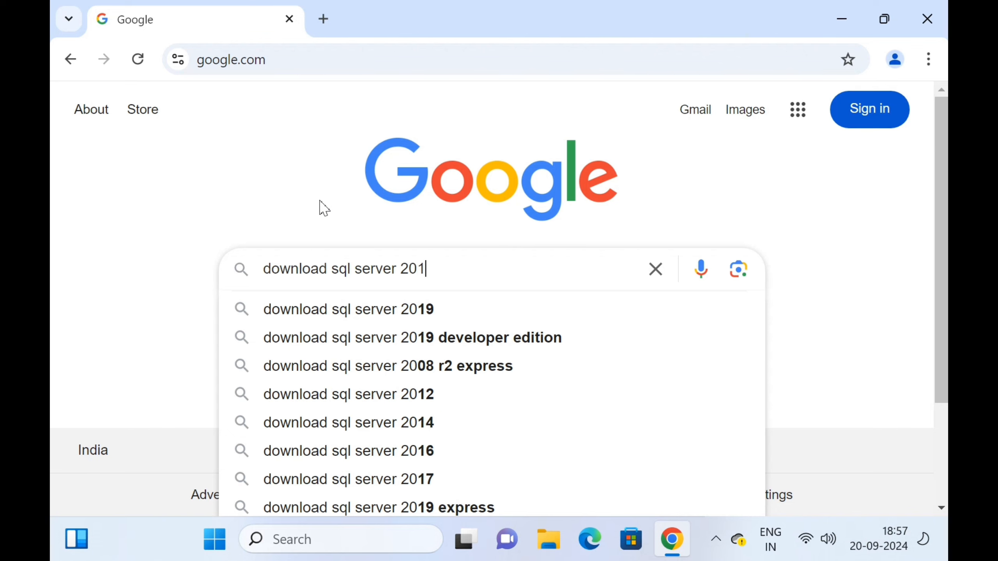
Step: Search the web for "download sql server 2019" and download the Developer edition from Microsoft's SQL Server Downloads page
key("Return")
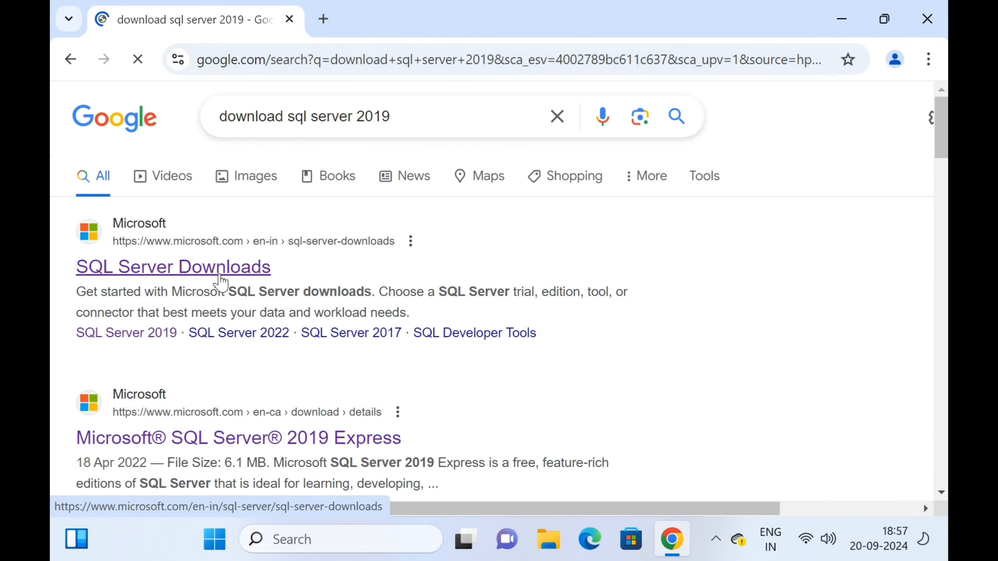
left_click(221, 281)
scroll(222, 280, "down", 5)
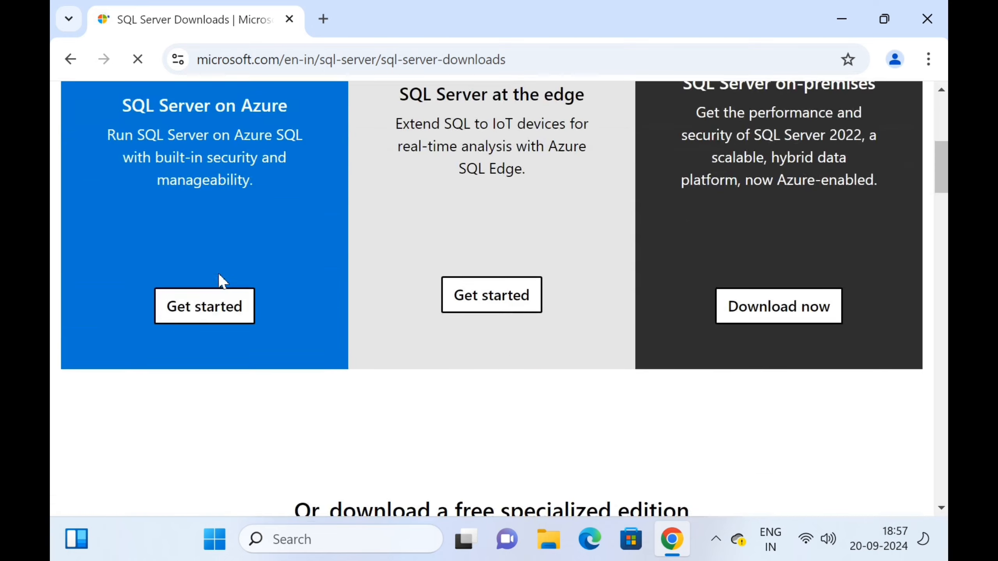
scroll(220, 281, "down", 10)
left_click(311, 361)
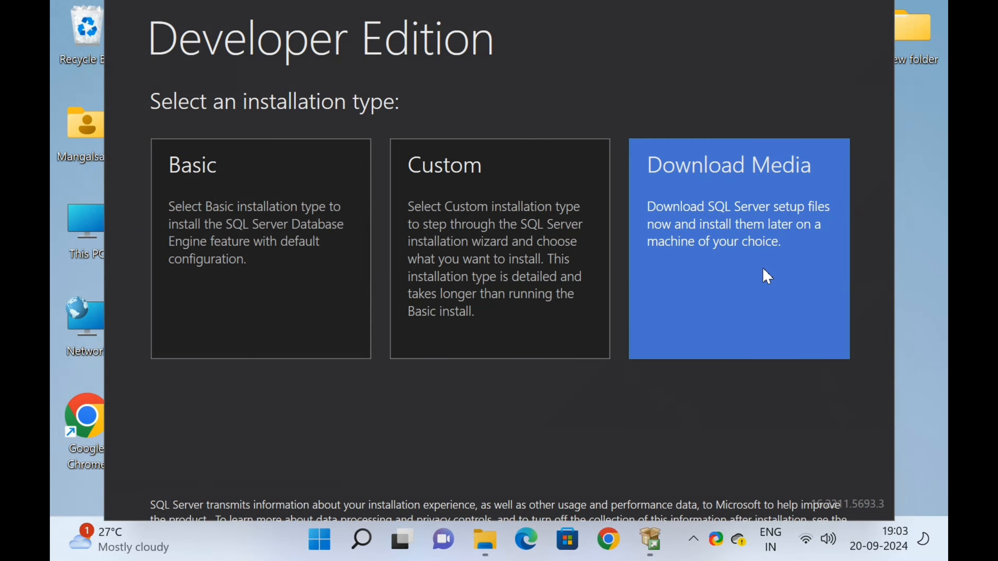
Step: Choose Download Media as the installation type and open the SQL Server 2019 folder on the desktop
left_click(766, 276)
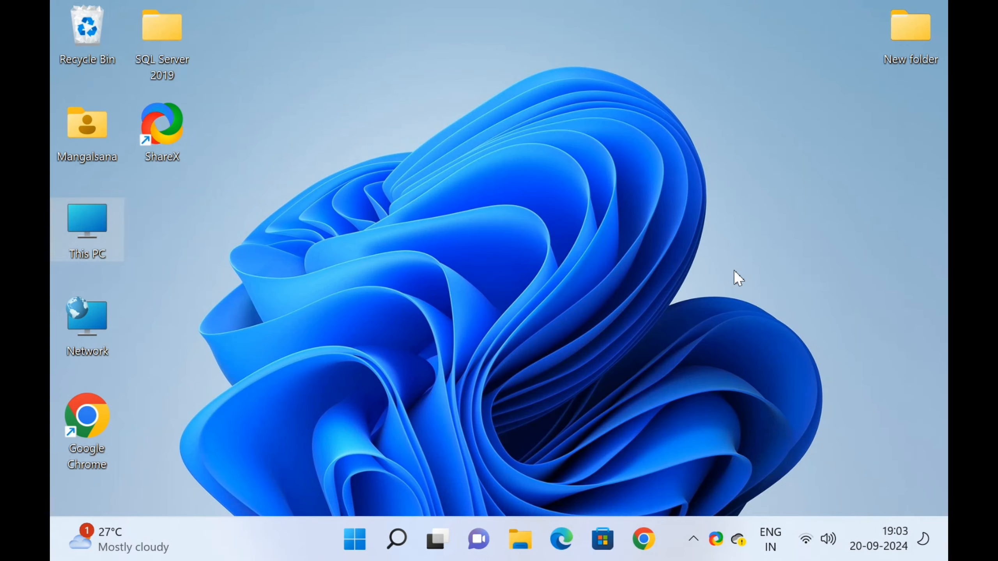
left_click(733, 271)
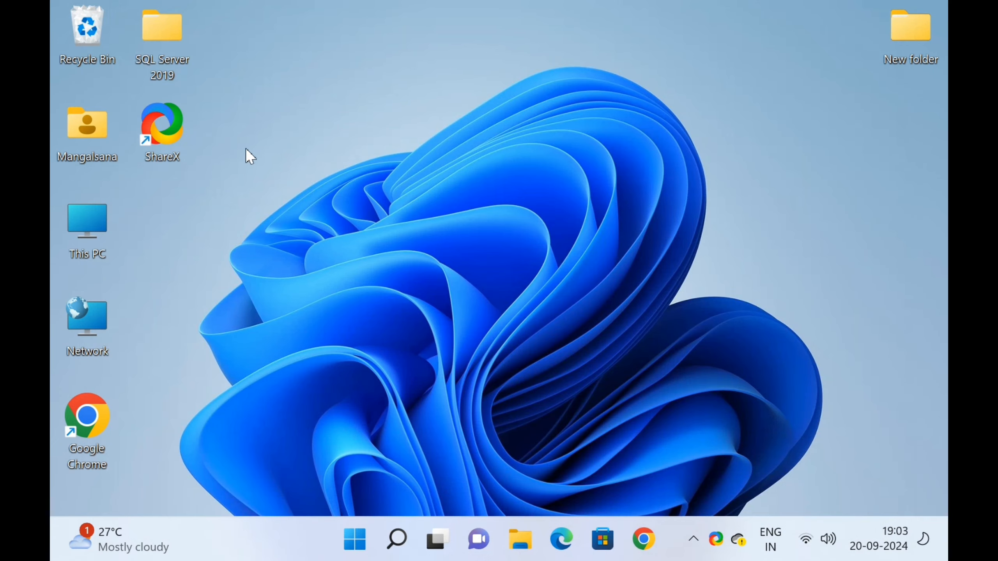
double_click(178, 49)
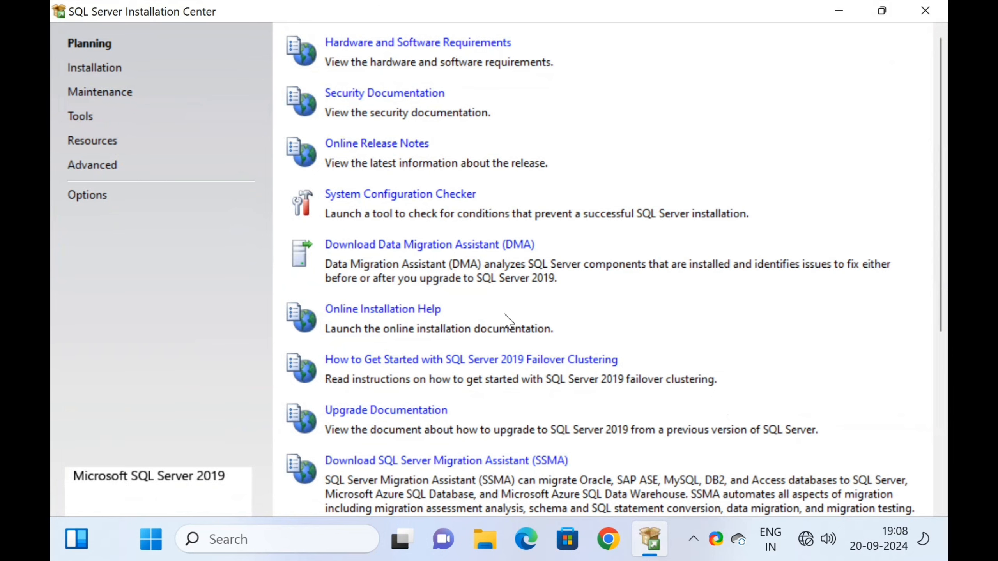
Step: Launch a new SQL Server stand-alone installation and proceed through the setup checks with the free Developer edition
left_click(112, 68)
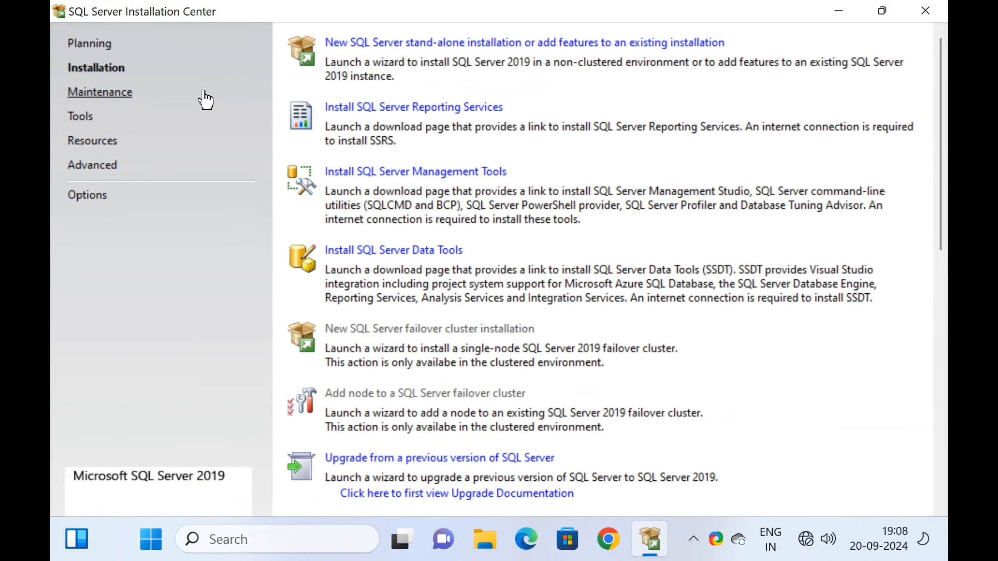
left_click(375, 46)
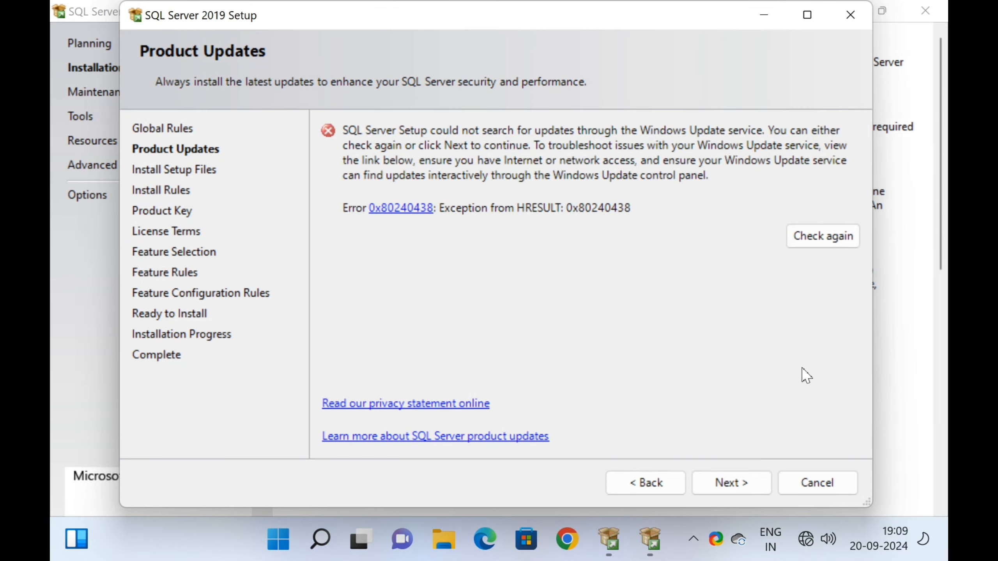
left_click(735, 485)
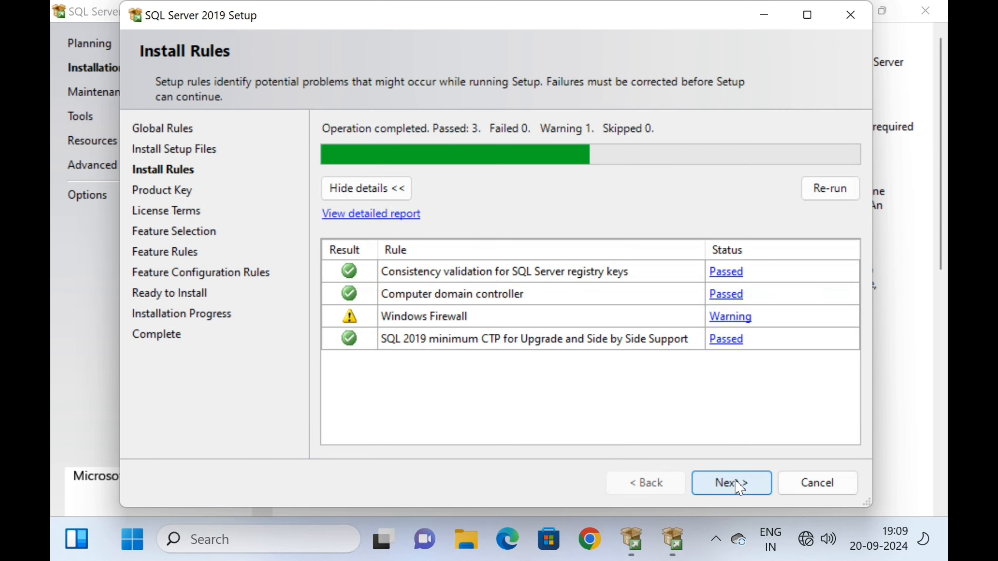
left_click(739, 487)
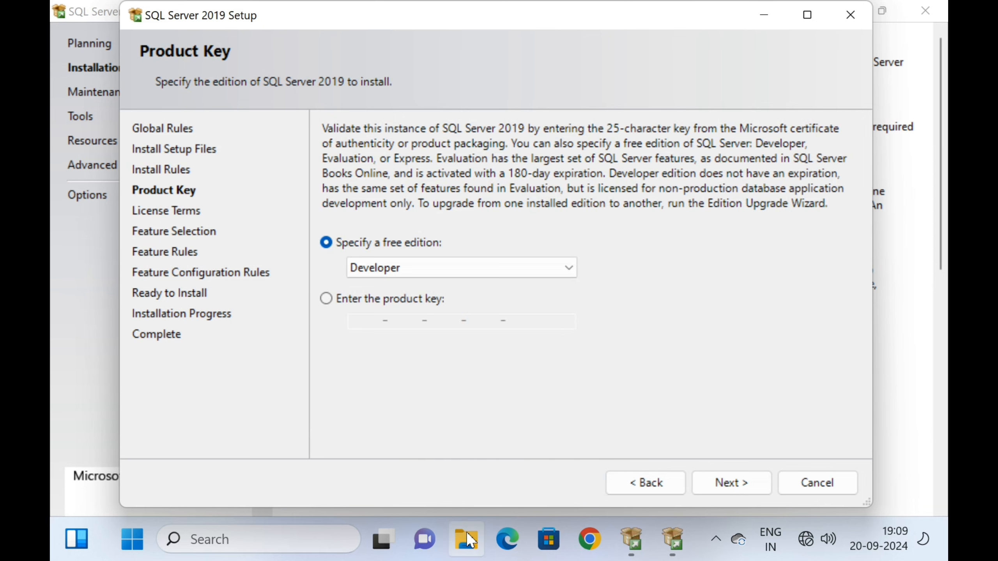
left_click(725, 487)
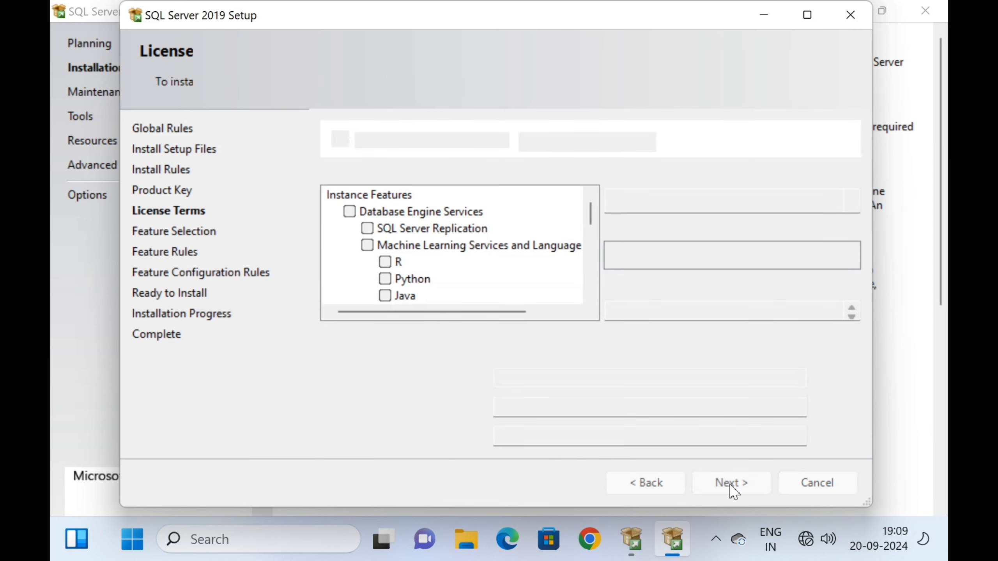
Step: Select all features except Machine Learning Services and Language Extensions and PolyBase Query Service for External Data, and continue to Server Configuration
left_click(387, 349)
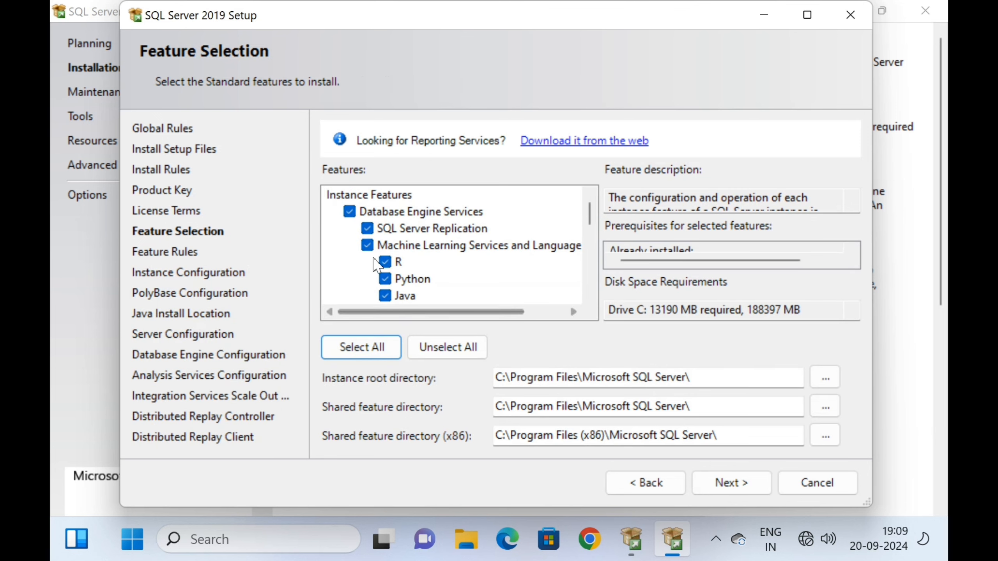
left_click(365, 246)
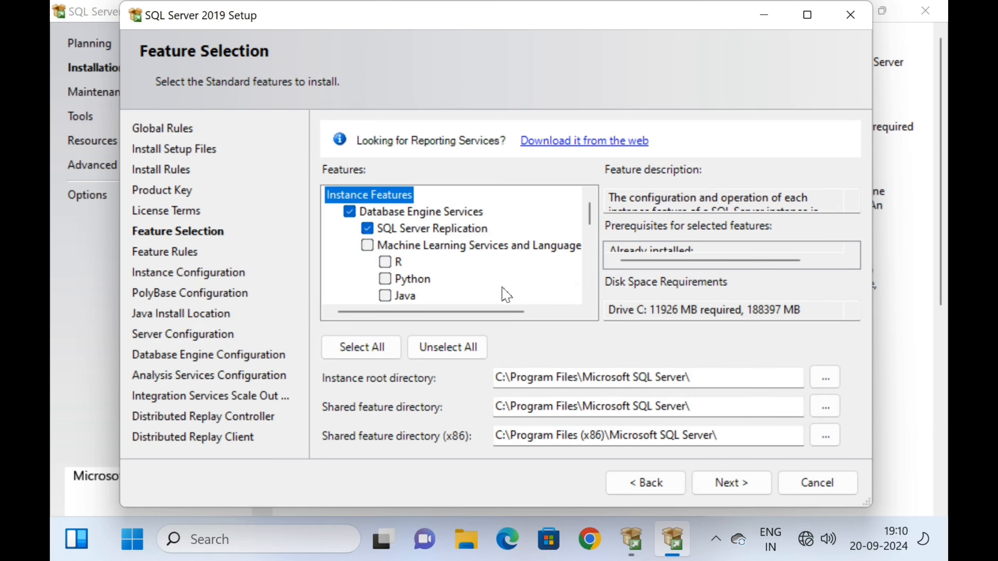
mouse_move(466, 313)
left_mouse_down()
mouse_move(512, 316)
mouse_move(458, 316)
mouse_move(487, 322)
mouse_move(475, 325)
left_mouse_up()
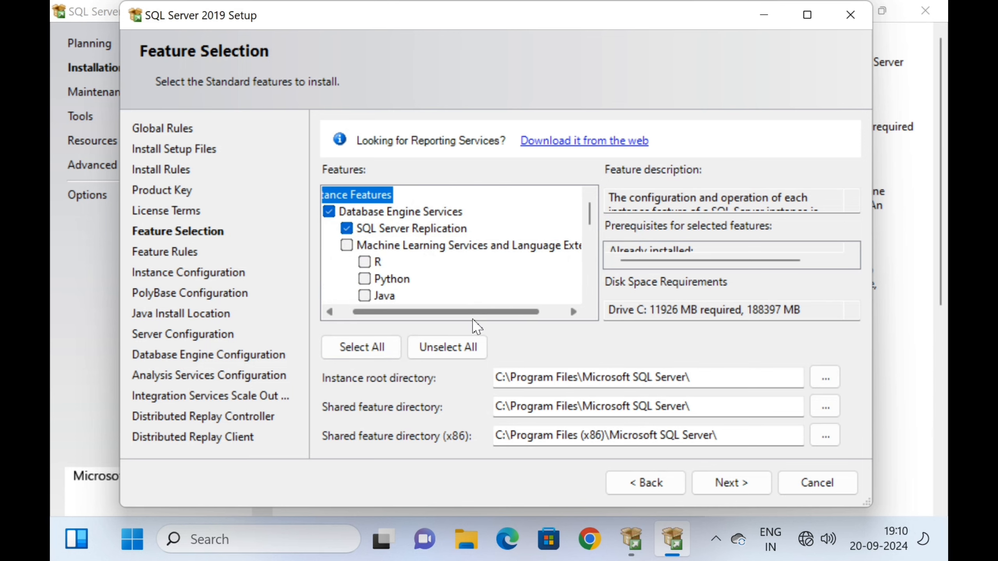
scroll(471, 270, "down", 2)
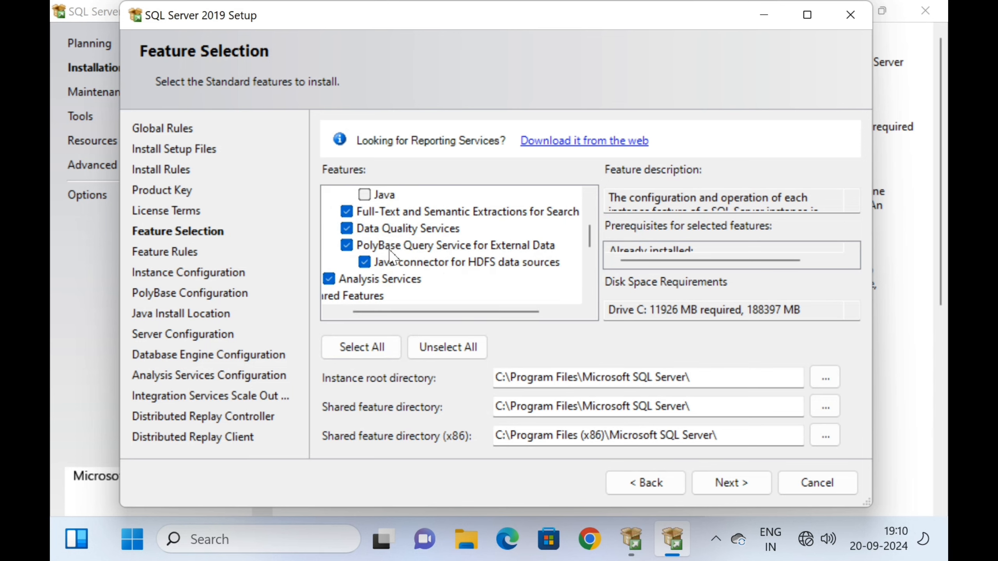
left_click(346, 246)
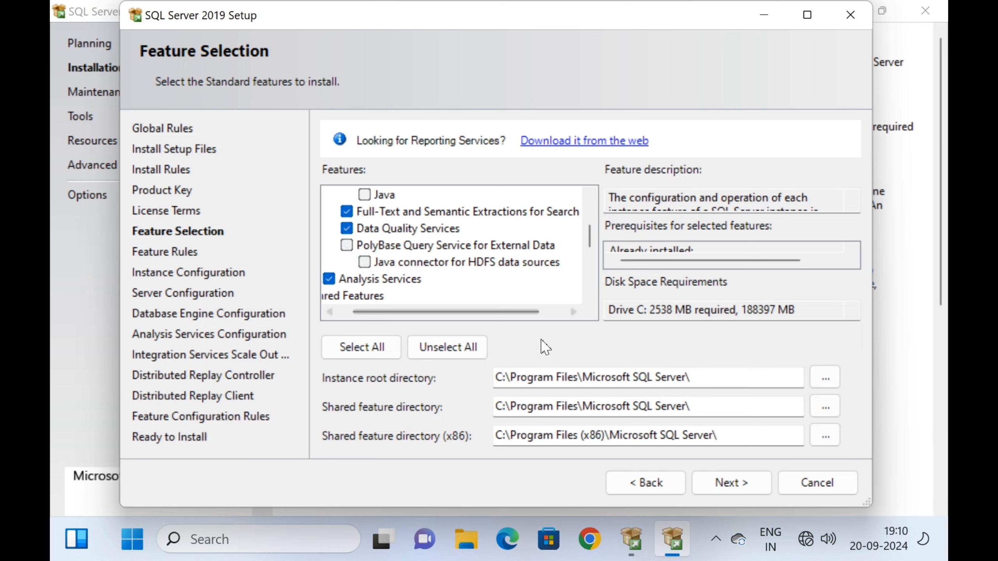
left_click(714, 487)
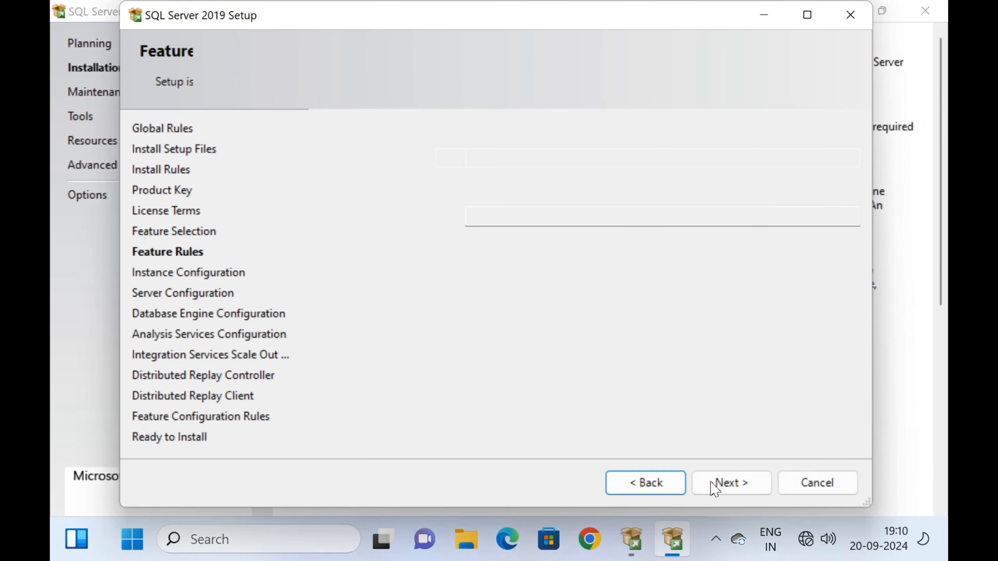
left_click(707, 486)
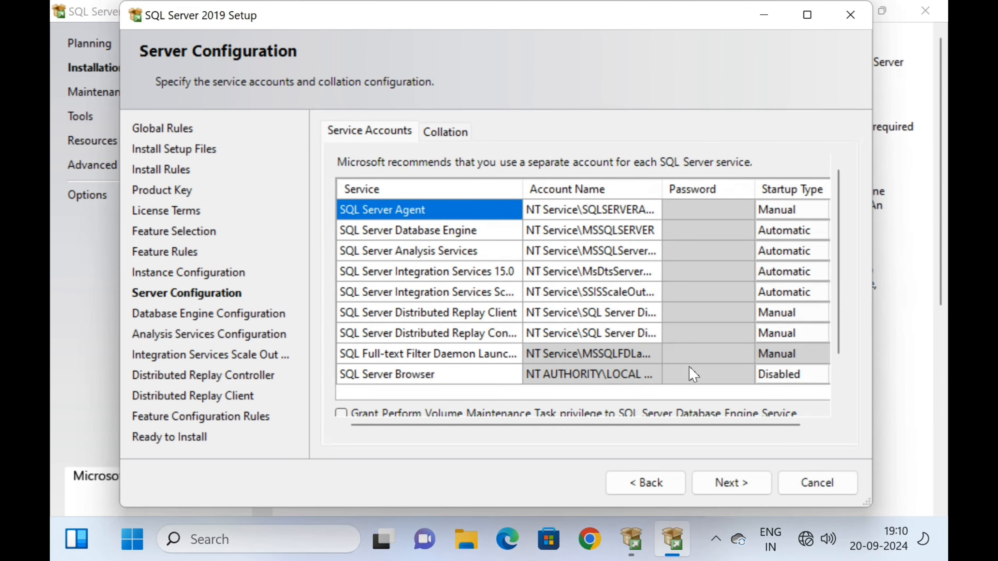
Step: Set the startup type to Automatic for SQL Server Agent, SQL Server Distributed Replay Client and SQL Server Distributed Replay Controller
left_click(819, 217)
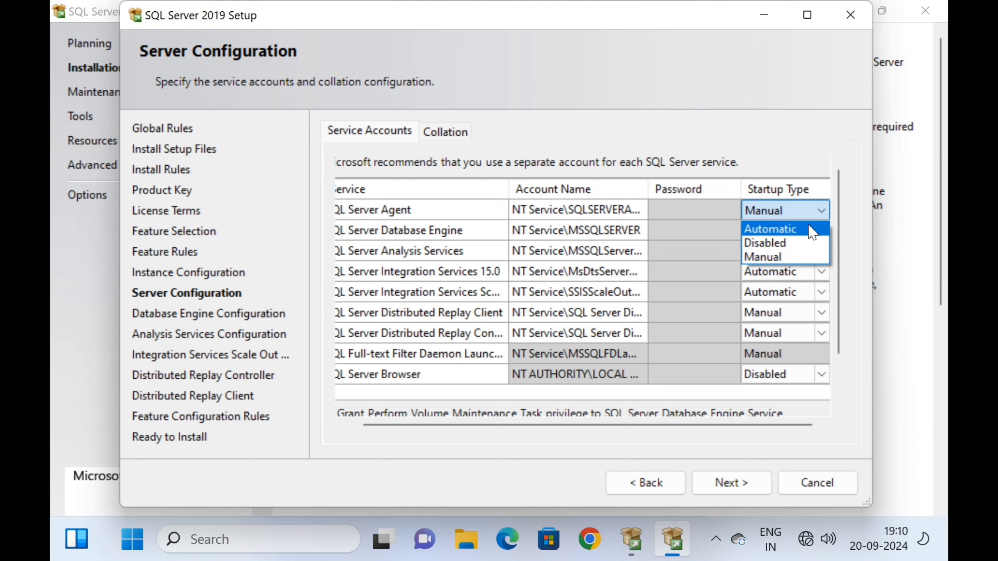
left_click(815, 229)
left_click(818, 313)
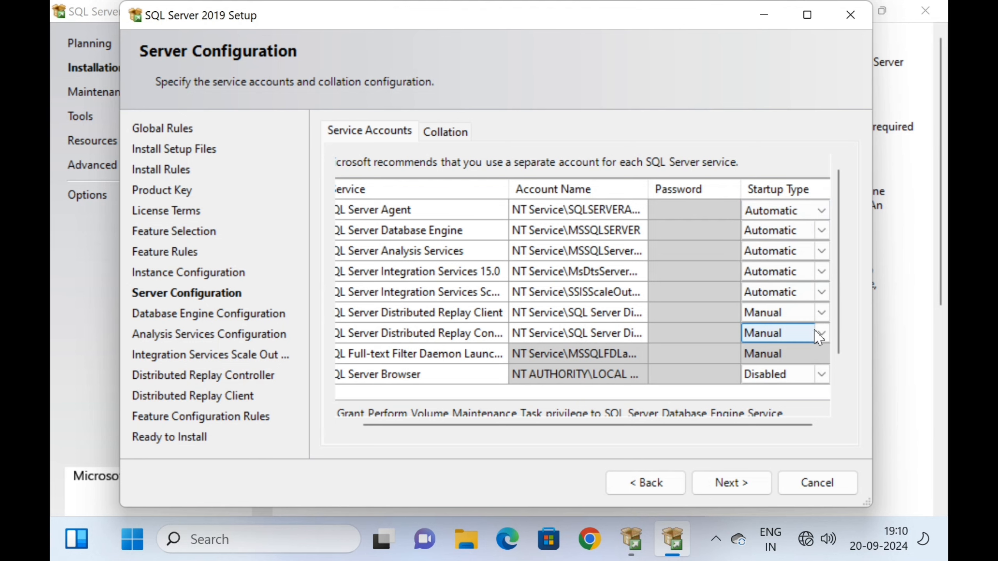
left_click(818, 313)
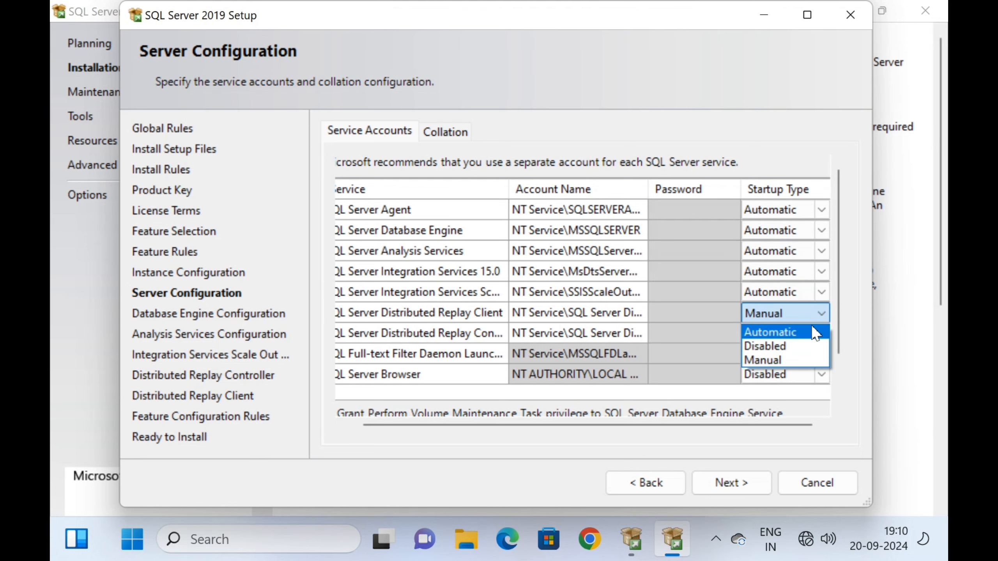
left_click(811, 331)
left_click(822, 336)
left_click(827, 339)
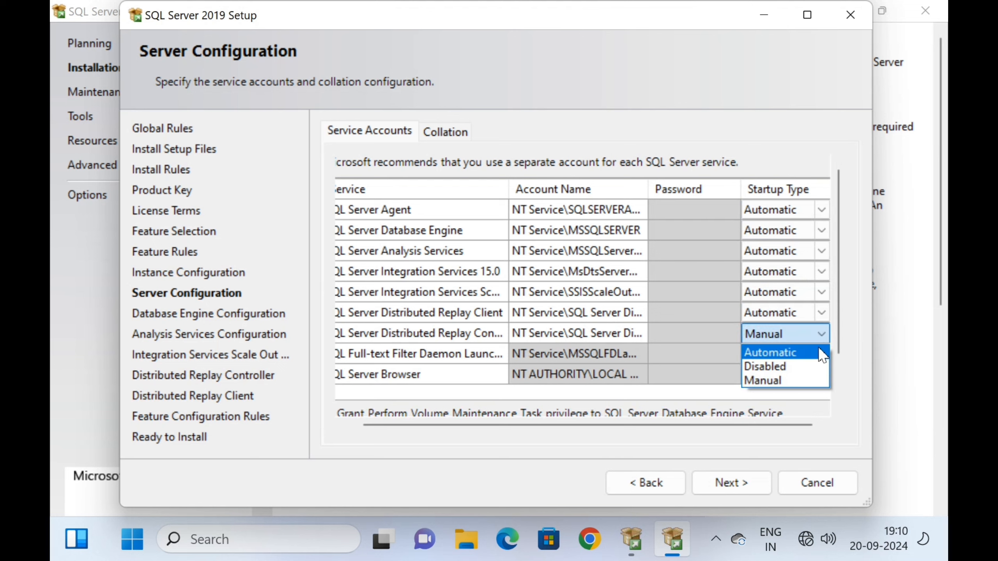
left_click(825, 350)
Step: Set the SQL Server Browser startup type to Automatic and continue to Database Engine Configuration
left_click(818, 378)
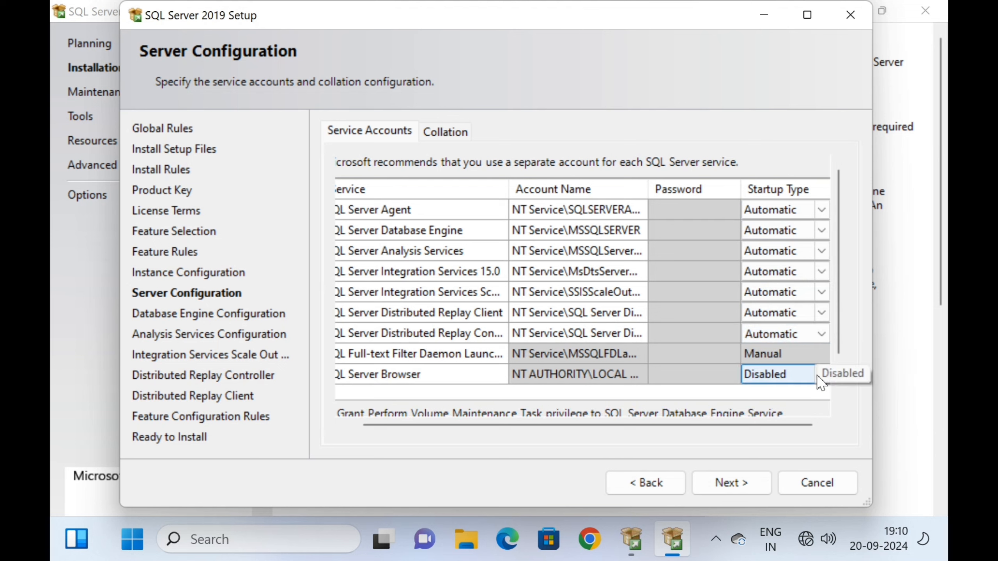
left_click(824, 377)
left_click(821, 376)
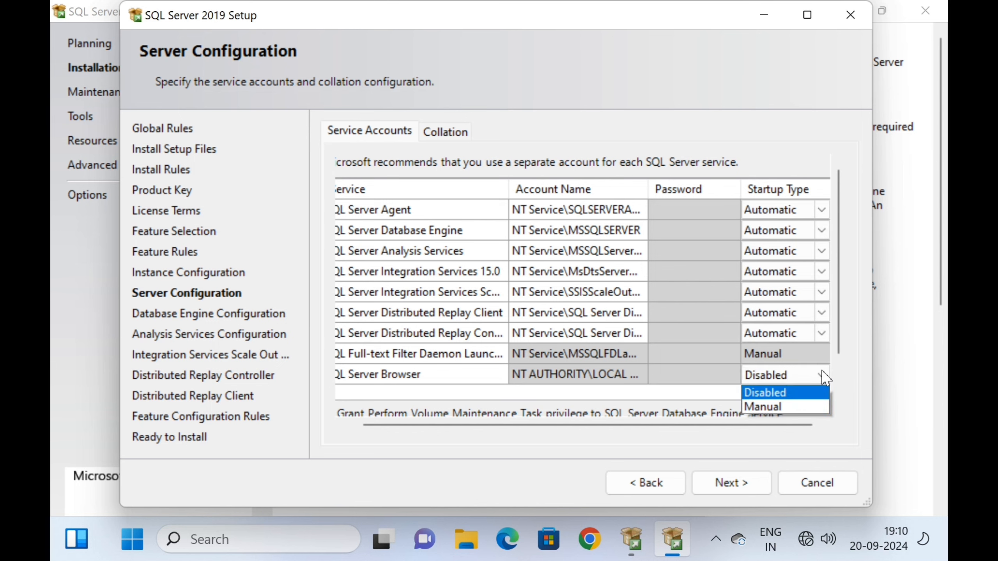
left_click(815, 392)
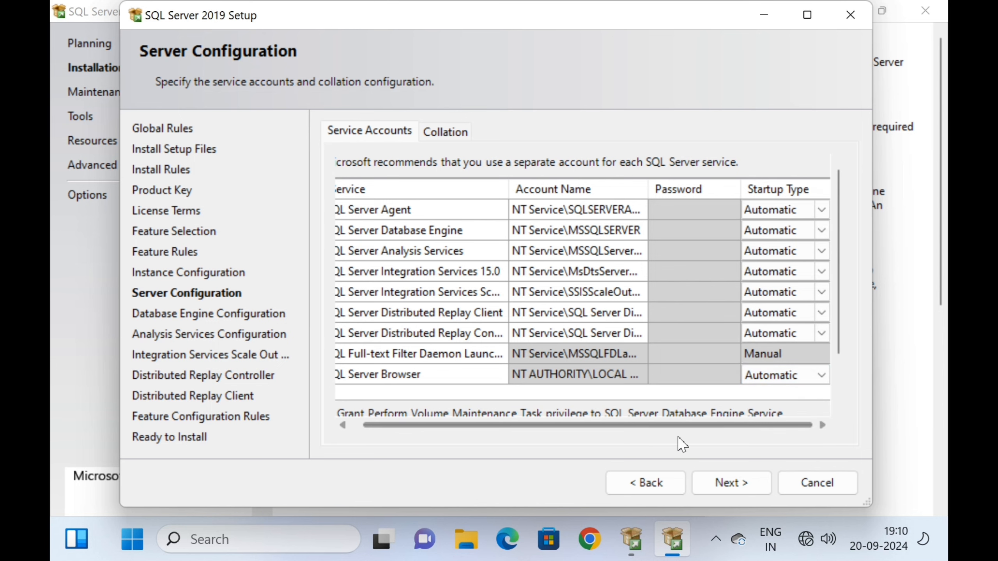
left_click_drag(653, 425, 568, 450)
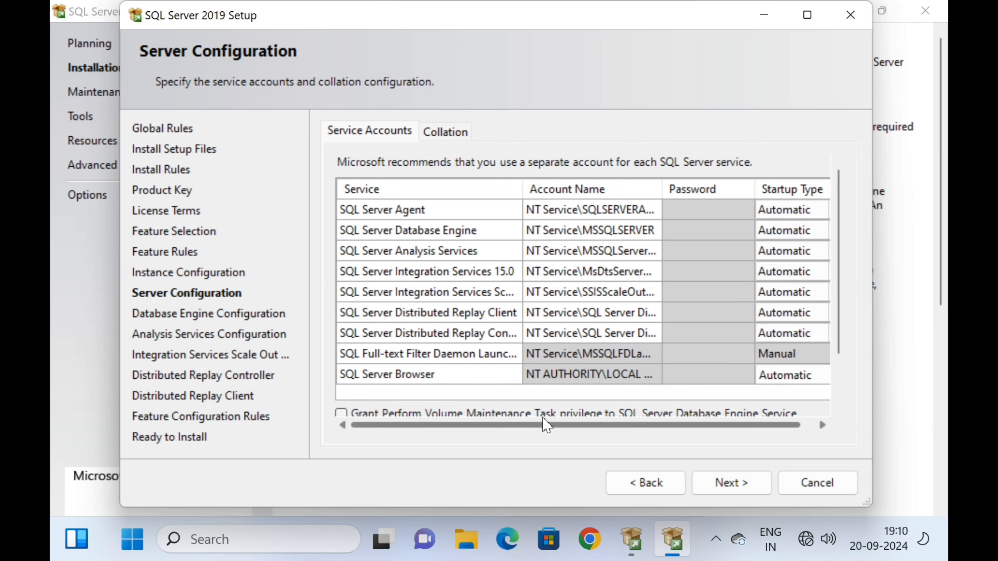
left_click_drag(543, 423, 715, 422)
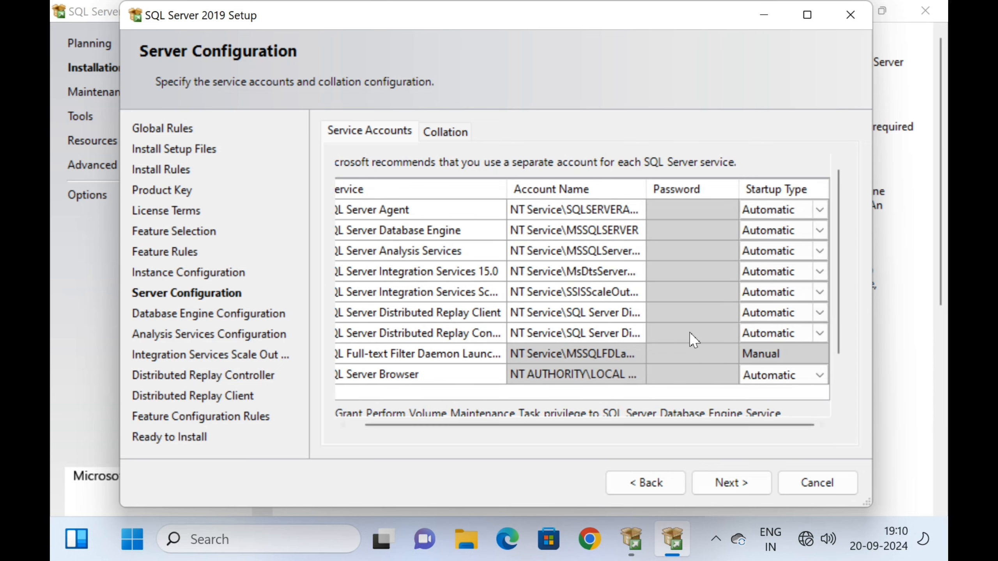
left_click(736, 486)
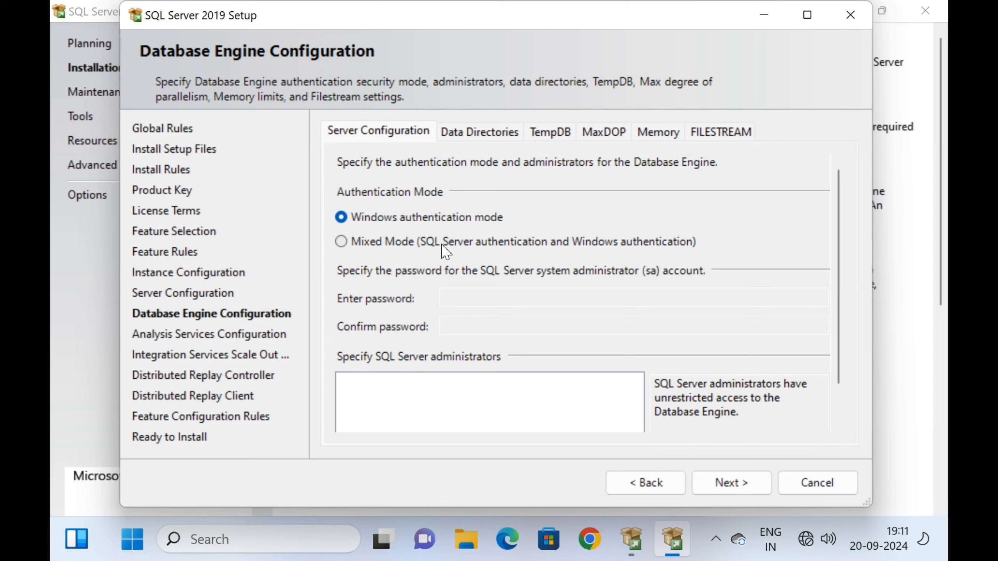
Step: Set the authentication to Mixed Mode and enter and confirm the password for the sa account
left_click(413, 242)
left_click(463, 298)
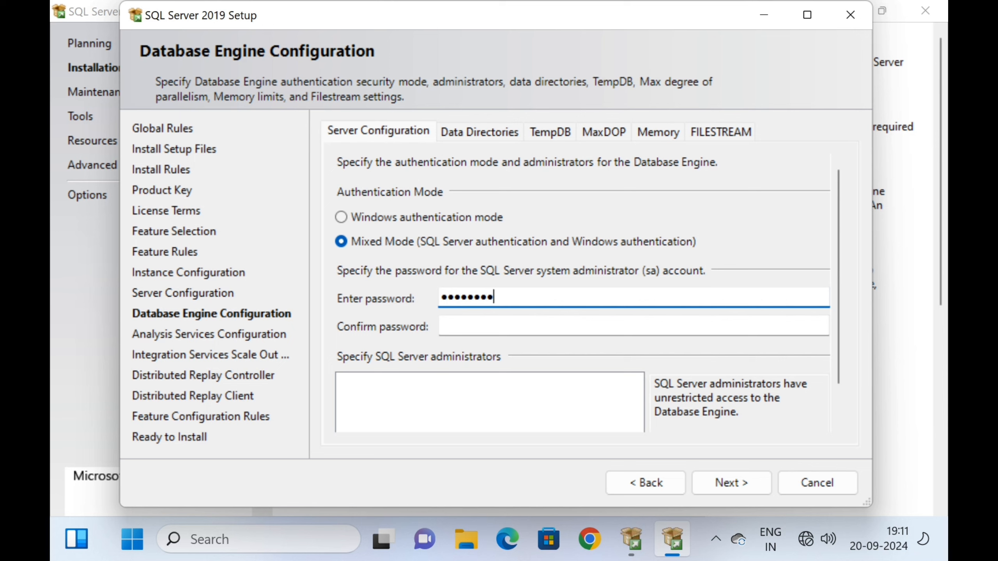
left_click(462, 333)
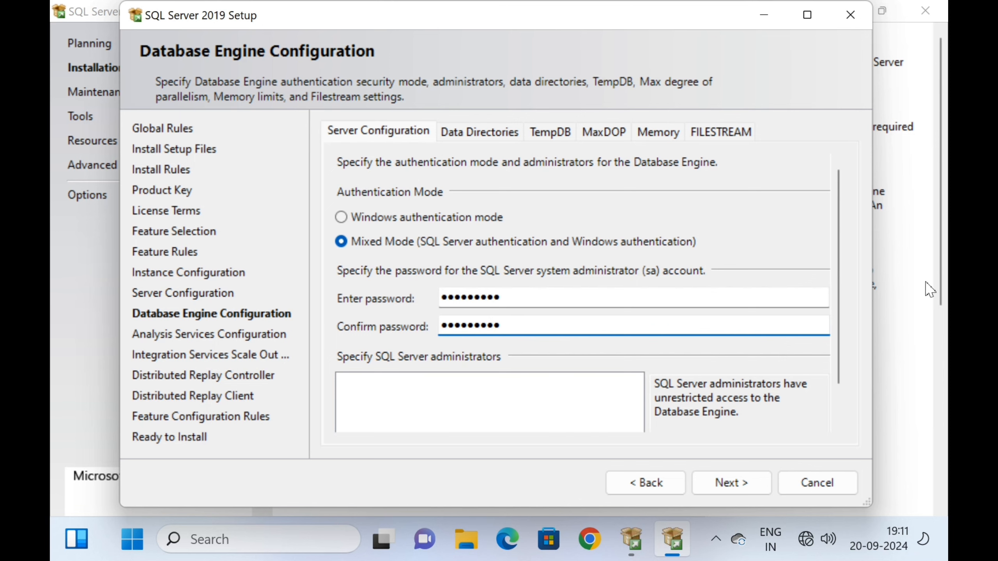
Step: Add the current user as a SQL Server administrator and continue to Analysis Services Configuration
left_click_drag(838, 297, 838, 372)
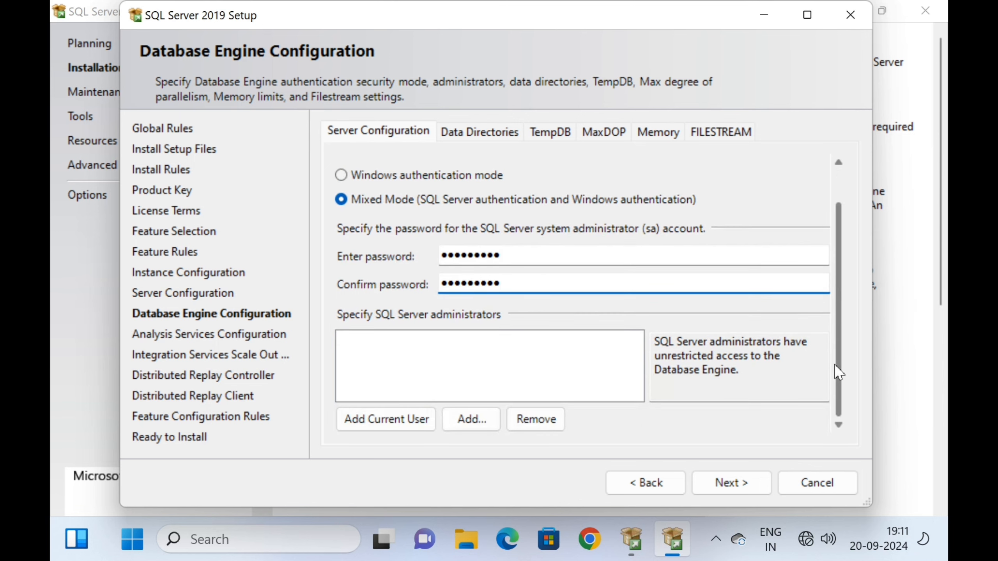
left_click(387, 419)
left_click(733, 483)
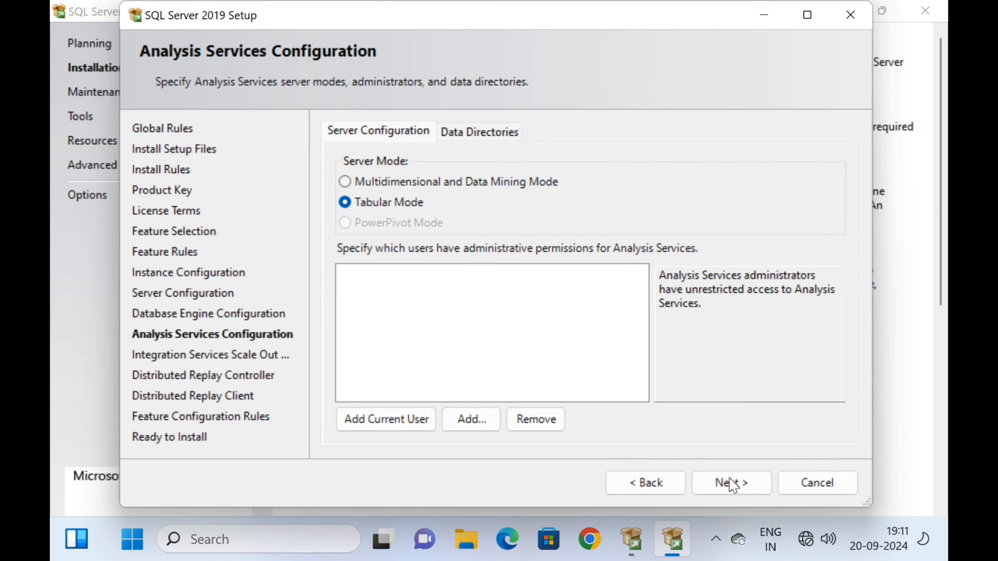
Step: Give the current user Analysis Services administrator rights and access permission for the Distributed Replay Controller service
left_click(412, 419)
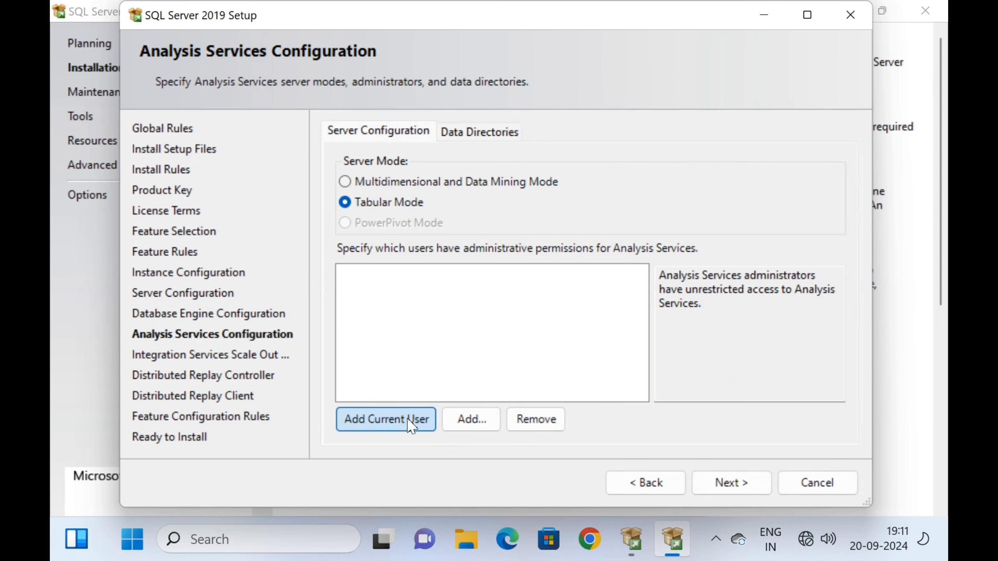
left_click(750, 495)
left_click(740, 488)
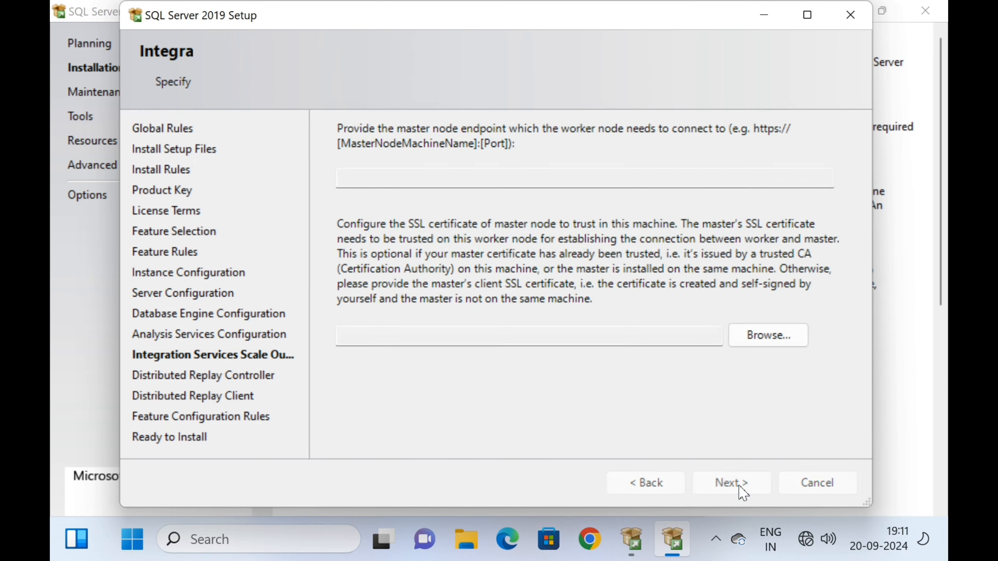
left_click(393, 434)
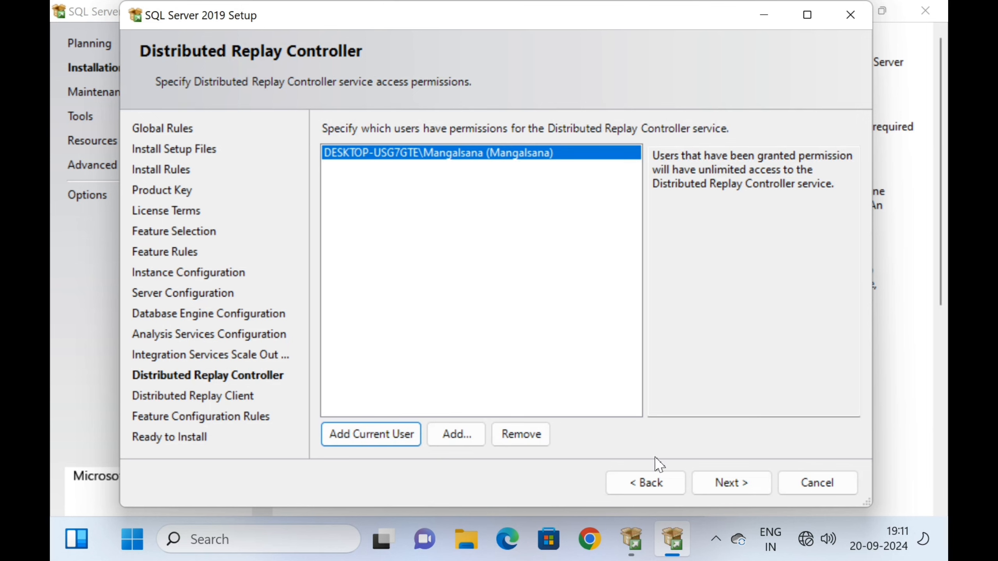
Step: Continue past the Distributed Replay pages, install the selected SQL Server 2019 features, and close the setup once it completes
left_click(738, 484)
left_click(734, 485)
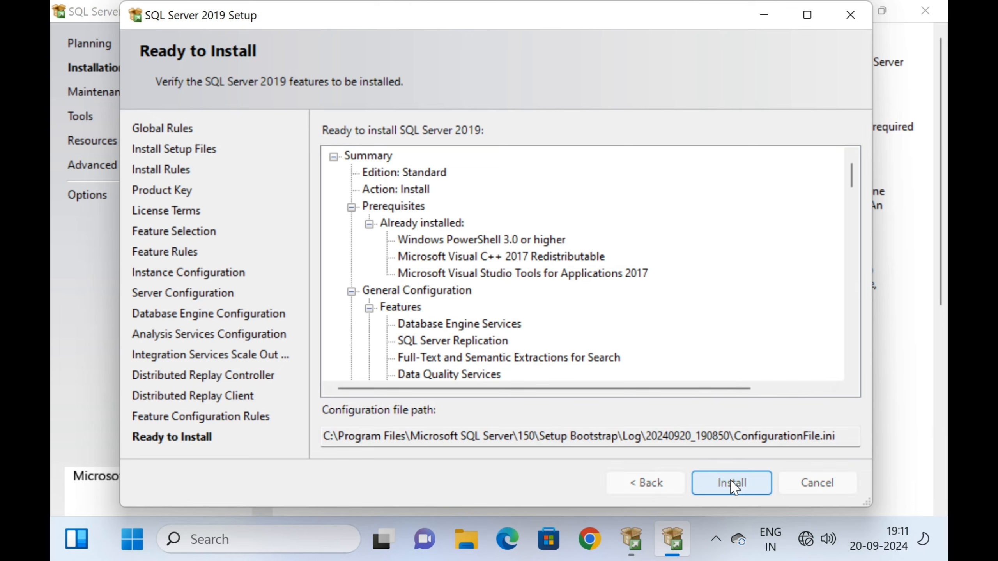
left_click(733, 485)
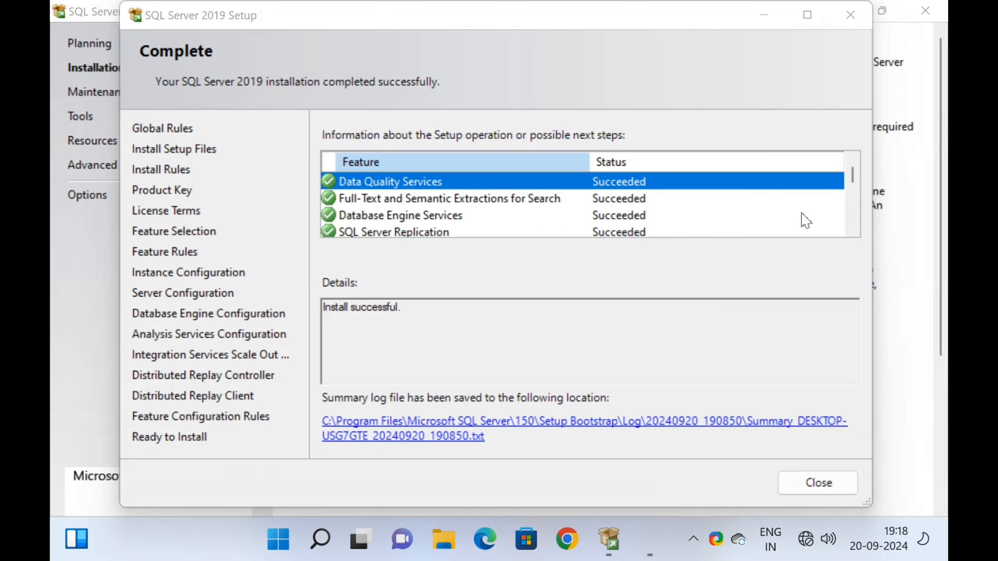
left_click(856, 17)
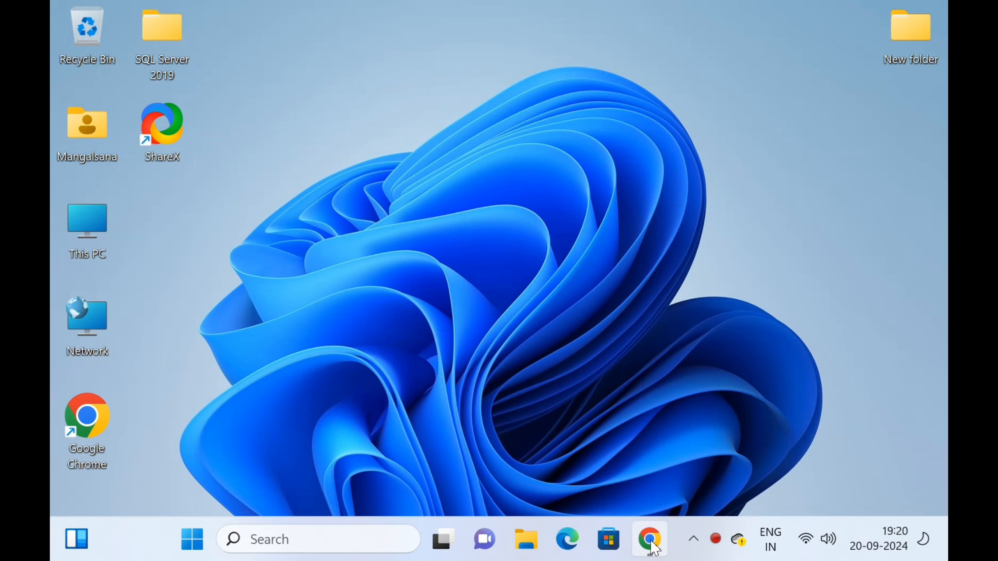
Step: In Google Chrome, search for "download sql server management studio" and open the Microsoft Learn Download SSMS result
left_click(645, 527)
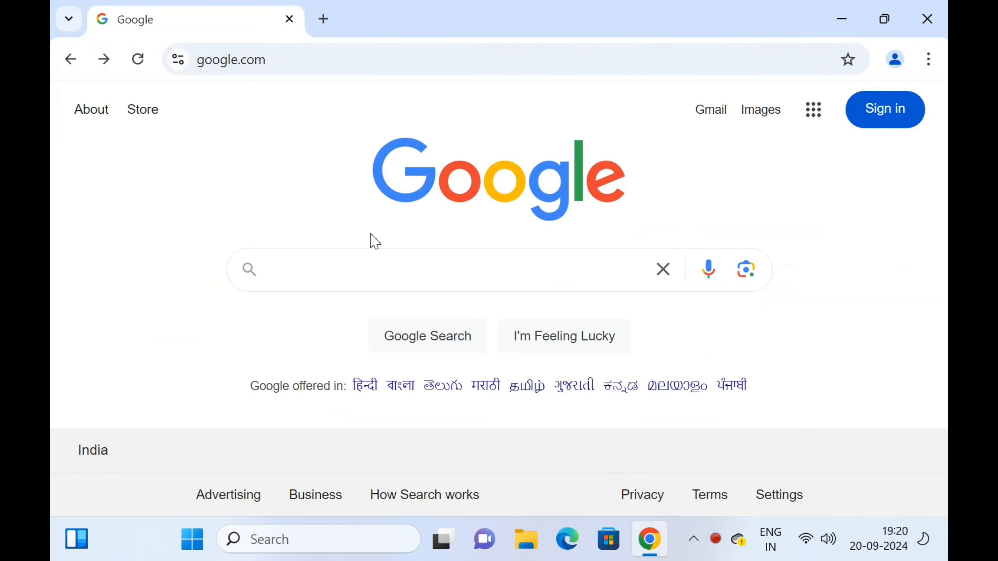
left_click(354, 267)
type("do")
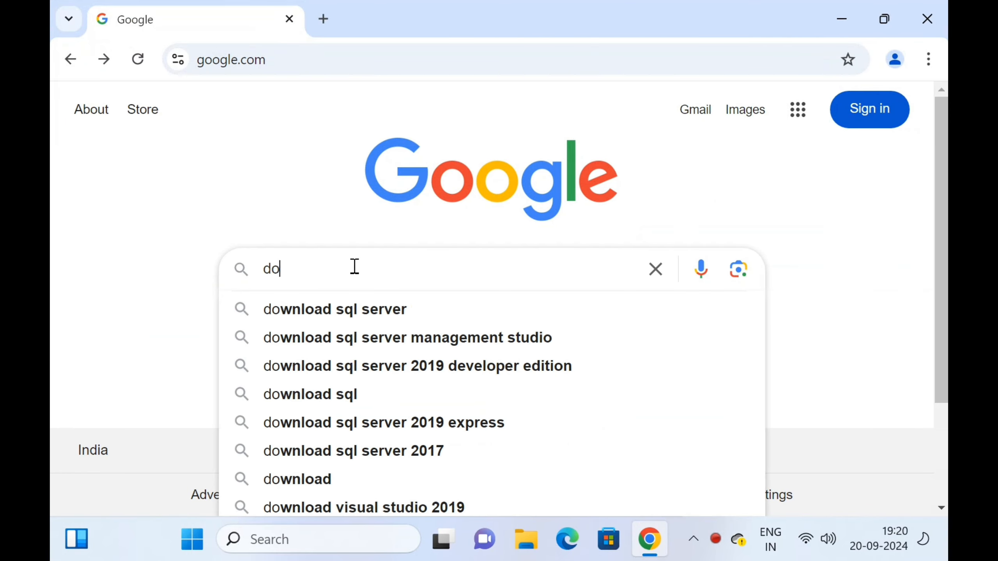
type("wnload")
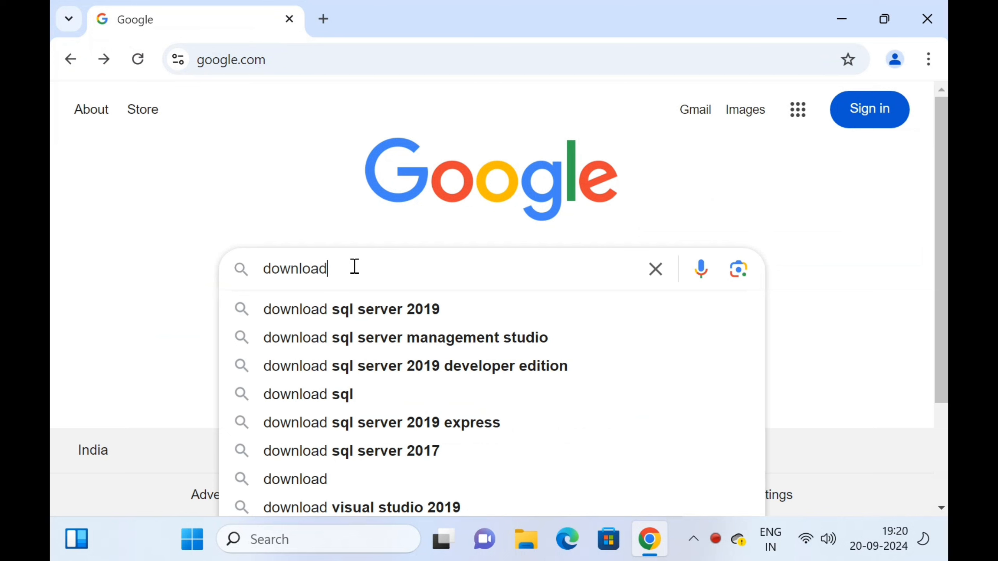
left_click(444, 345)
left_click(214, 267)
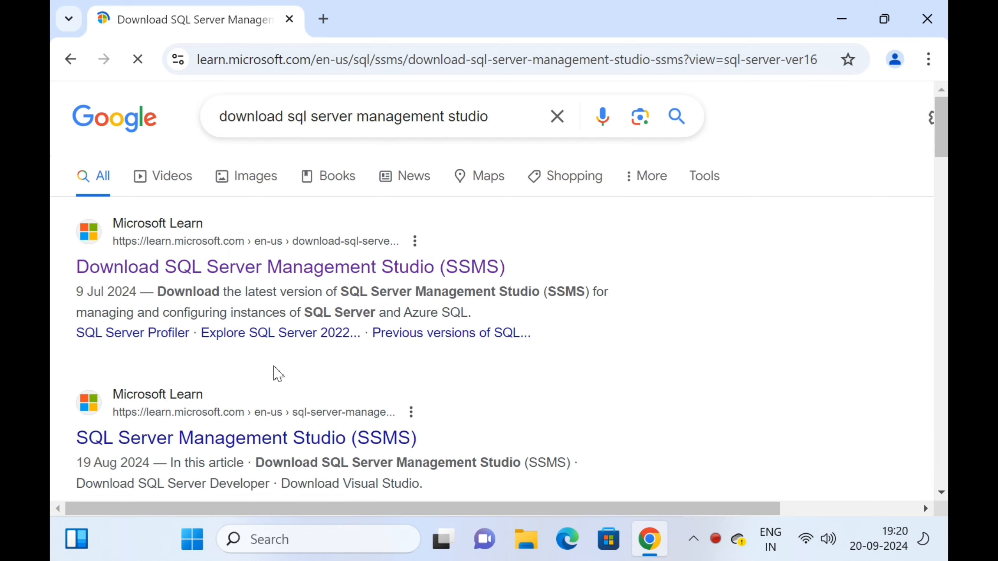
Step: Locate the SQL Server Management Studio (SSMS) 20.2 download link on the page, and close the browser
scroll(312, 368, "down", 10)
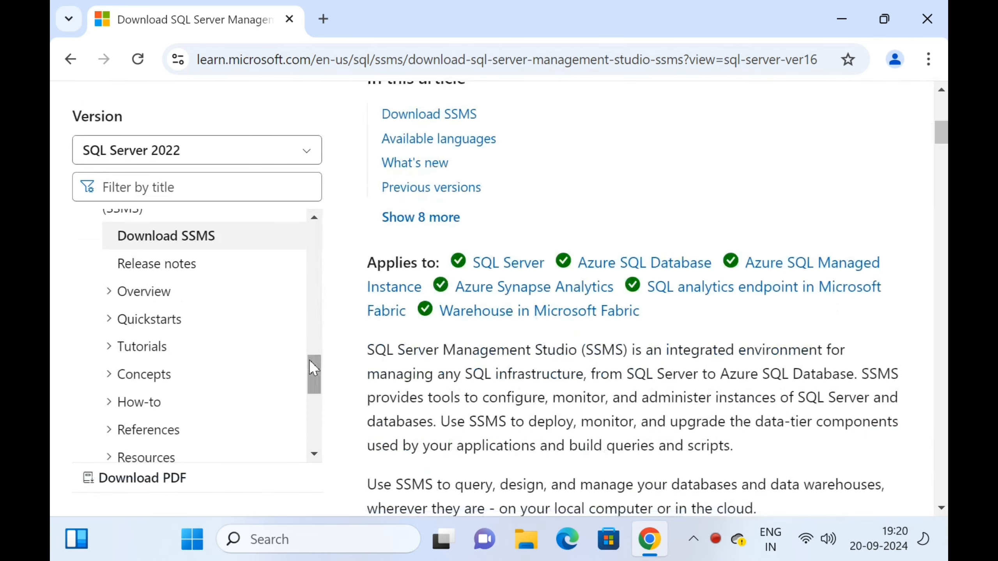
scroll(312, 368, "down", 5)
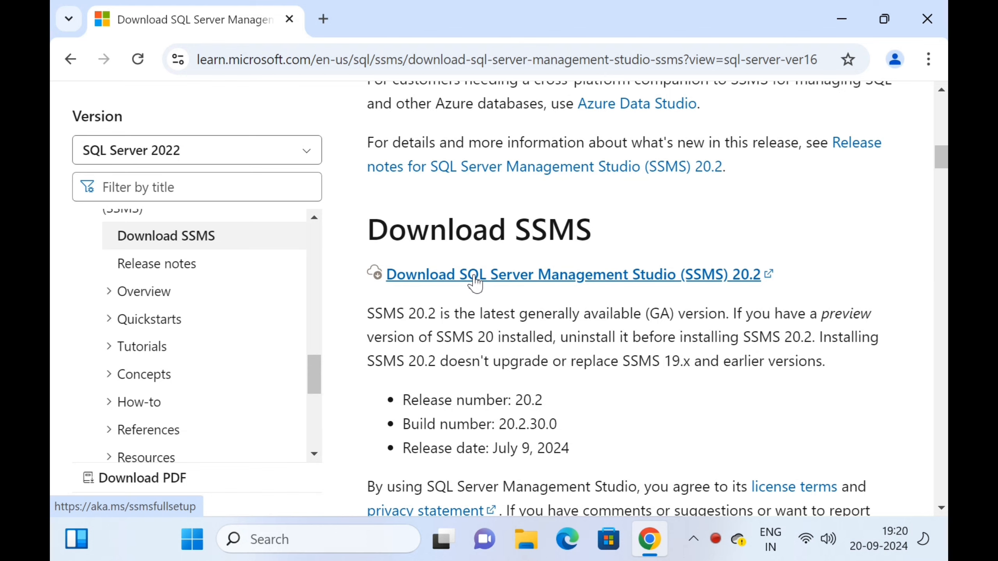
left_click(936, 31)
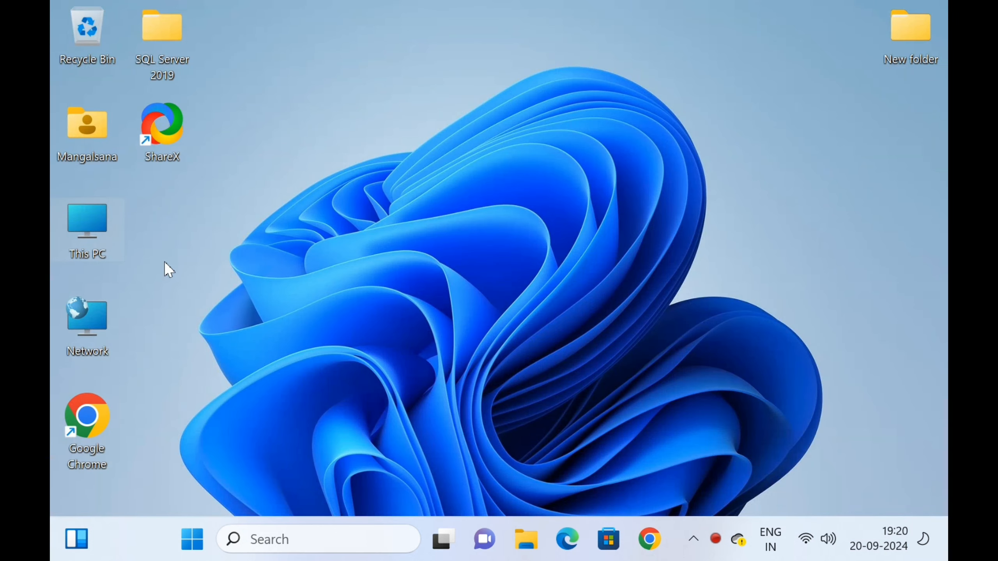
Step: Run SSMS-Setup-ENU from the Downloads folder, install it to the default location, and close the installer when finished
key("super+e")
left_click(230, 202)
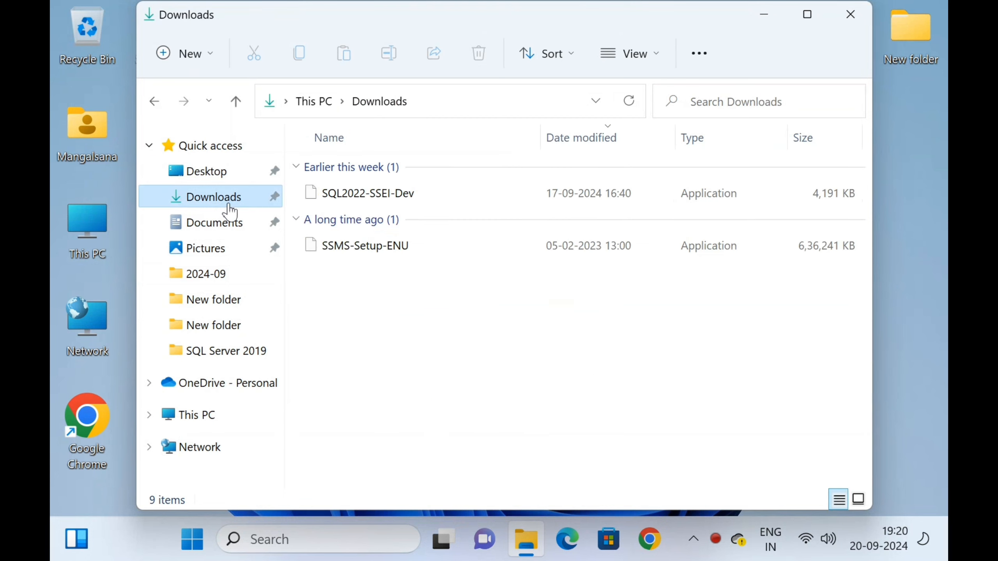
double_click(389, 260)
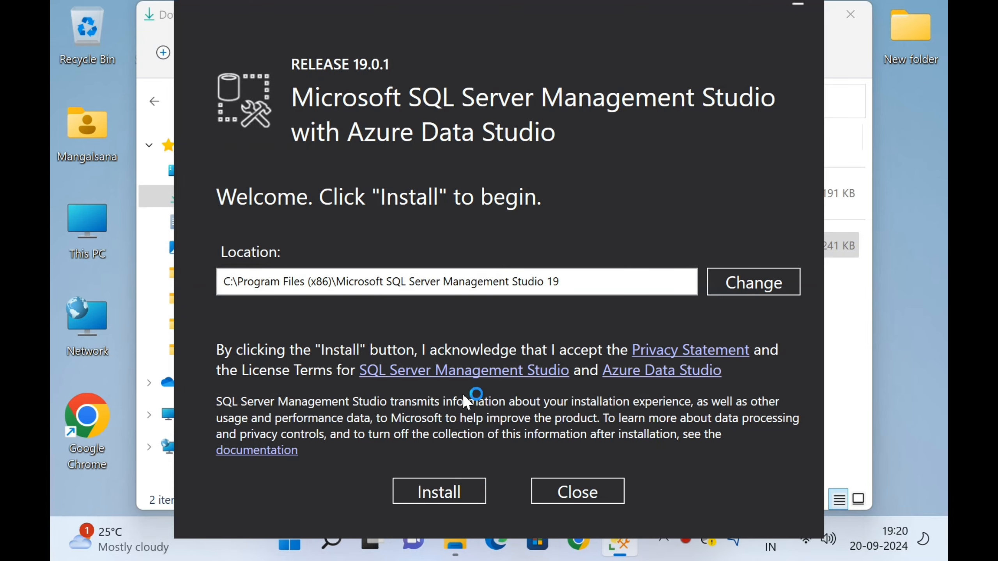
left_click(467, 485)
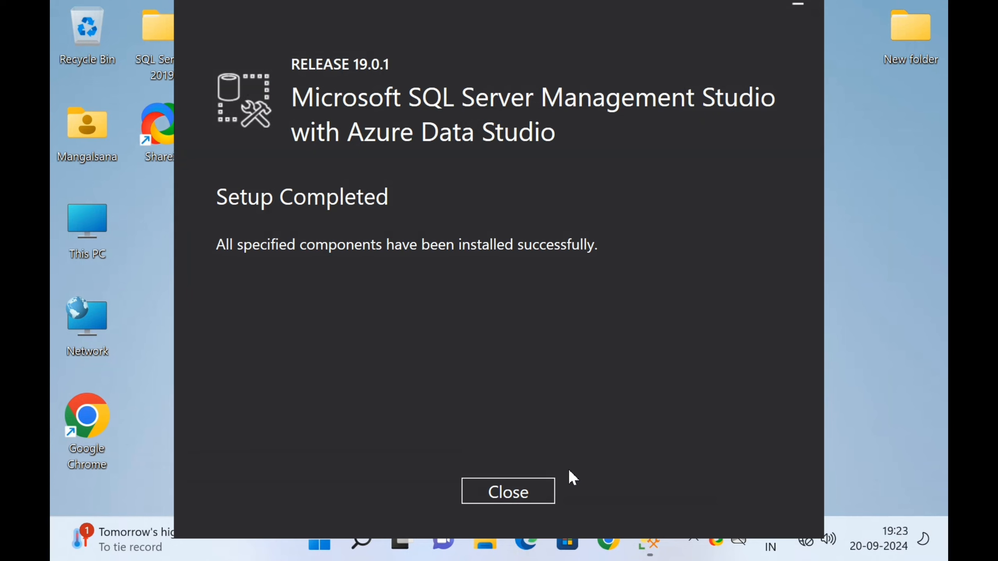
left_click(533, 489)
Step: Launch SQL Server Management Studio from the Microsoft SQL Server Tools 19 program folder
left_click(367, 539)
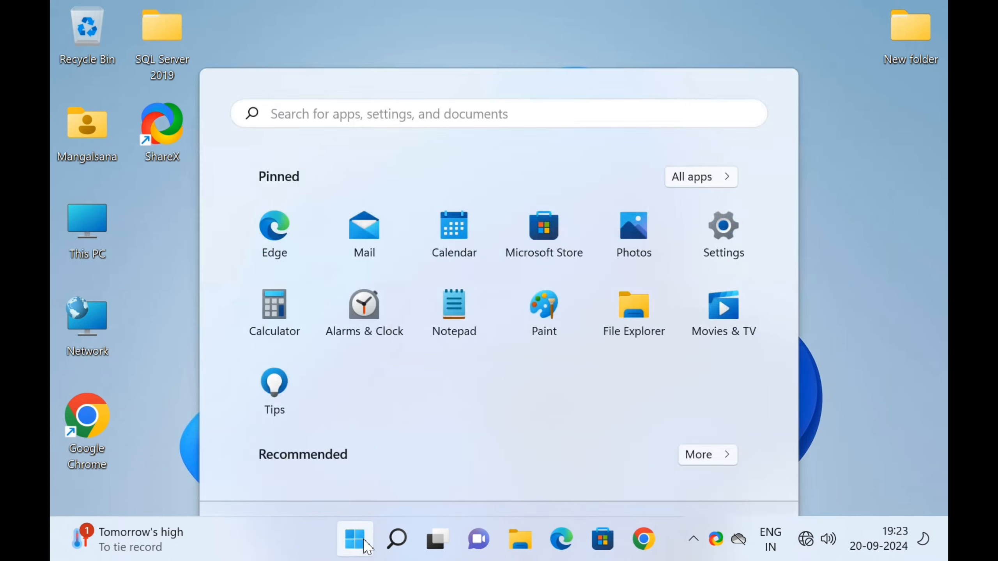
left_click(708, 128)
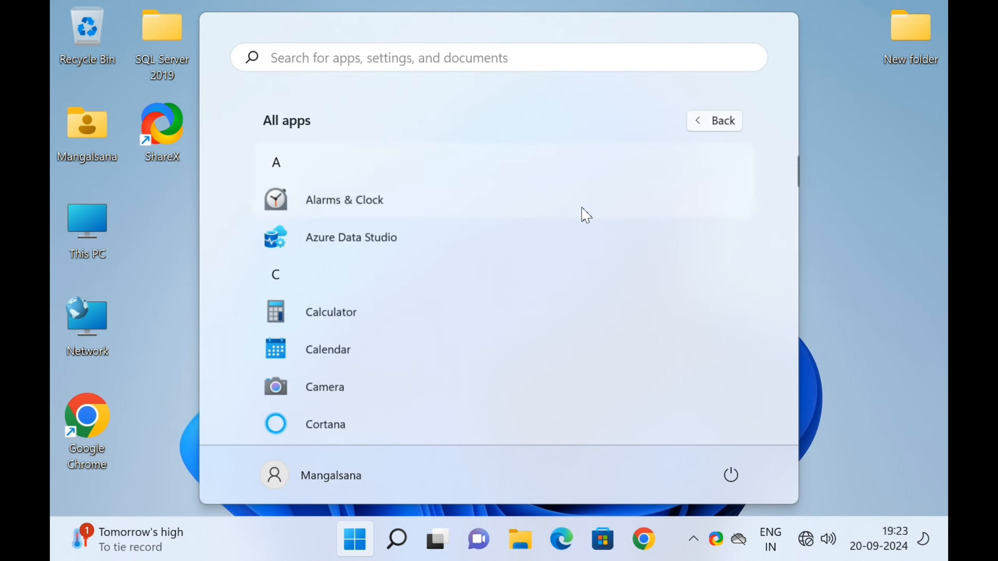
scroll(388, 339, "down", 5)
scroll(386, 333, "down", 6)
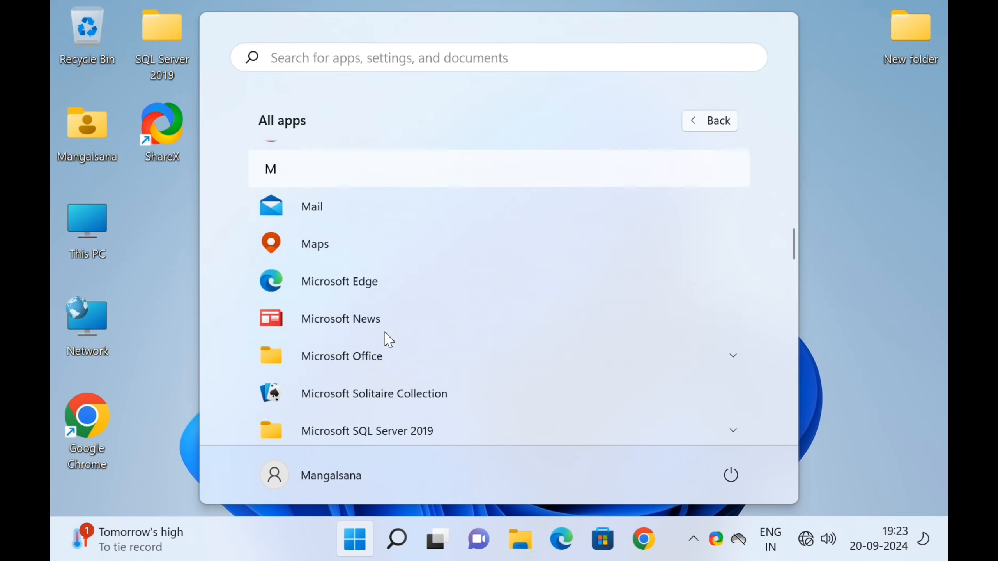
left_click(387, 334)
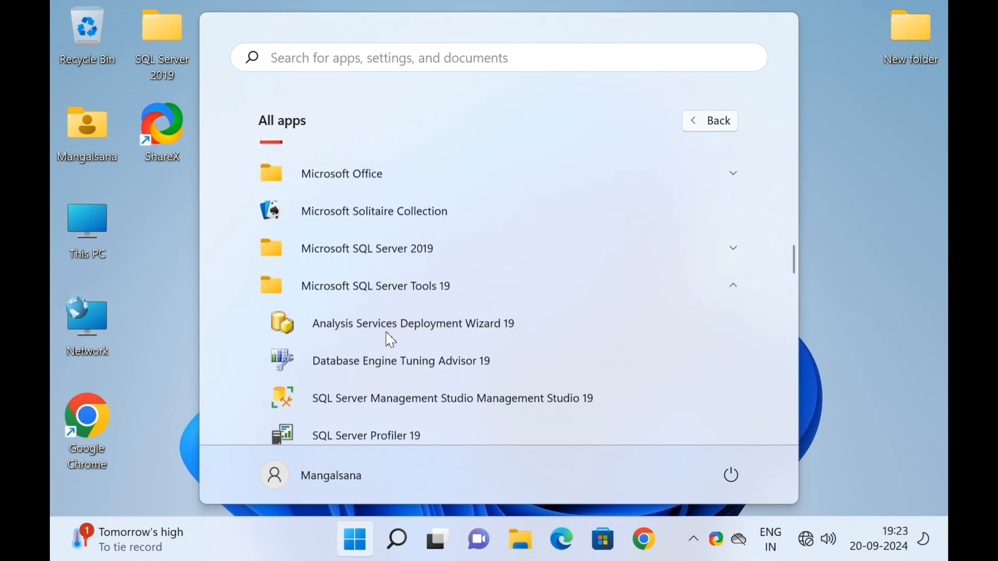
left_click(389, 400)
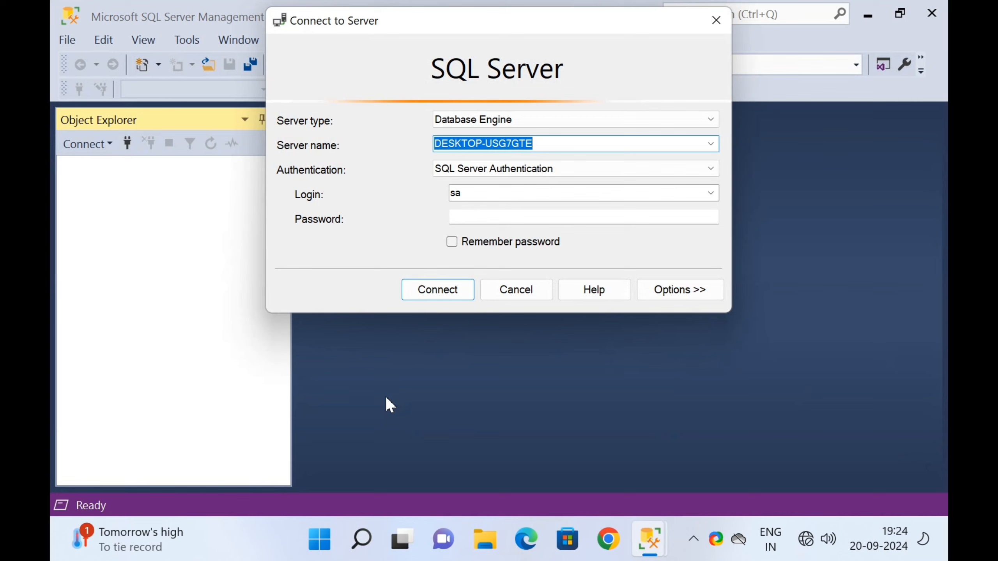
left_click(648, 170)
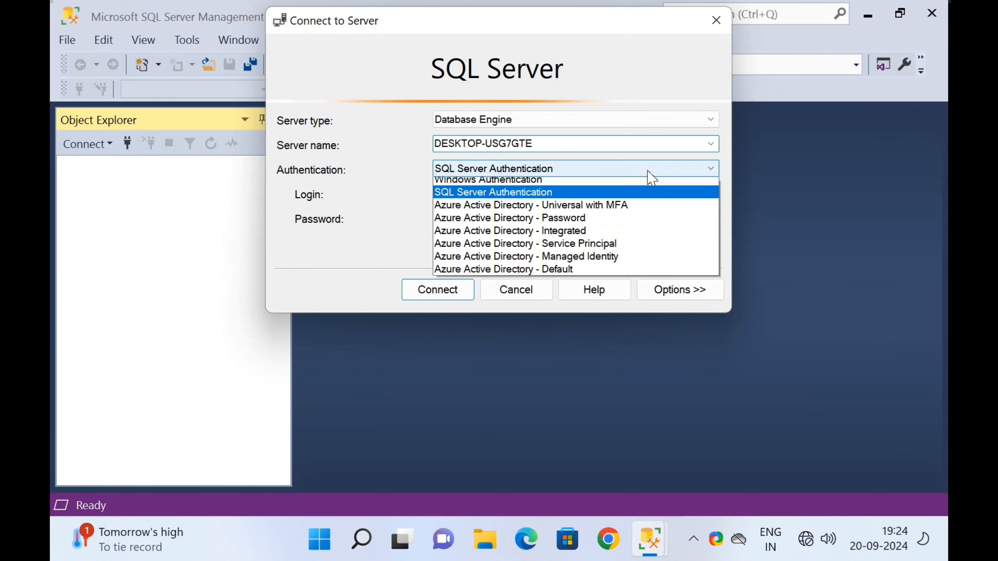
left_click(618, 180)
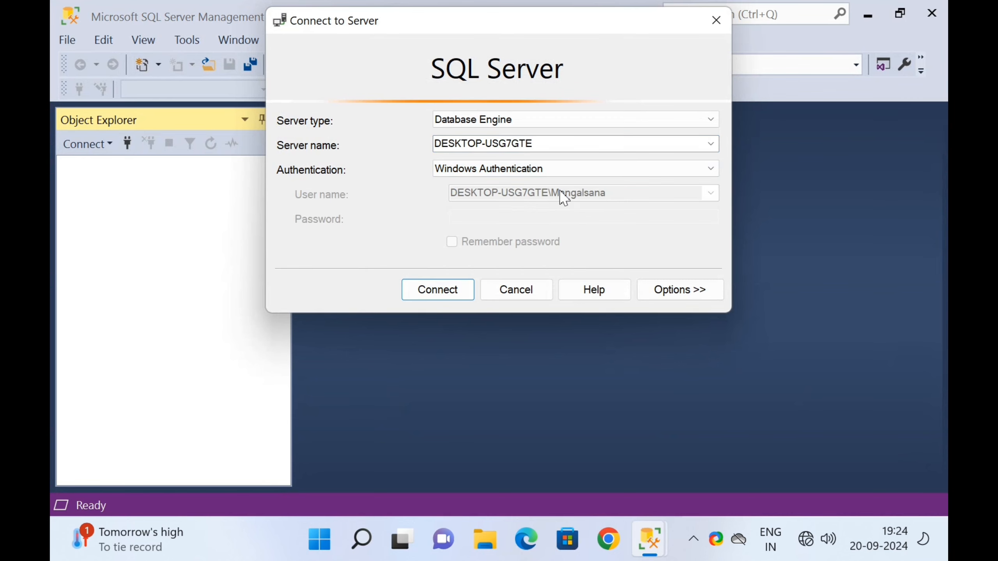
left_click(559, 171)
left_click(529, 194)
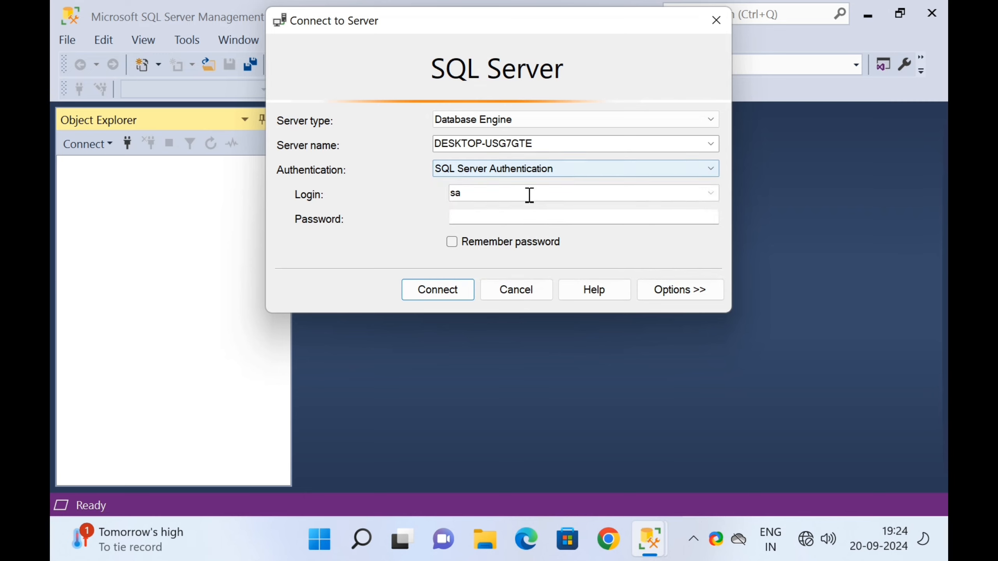
Step: Enter the password for the sa login and connect to the Database Engine using SQL Server Authentication
left_click(504, 217)
type("*")
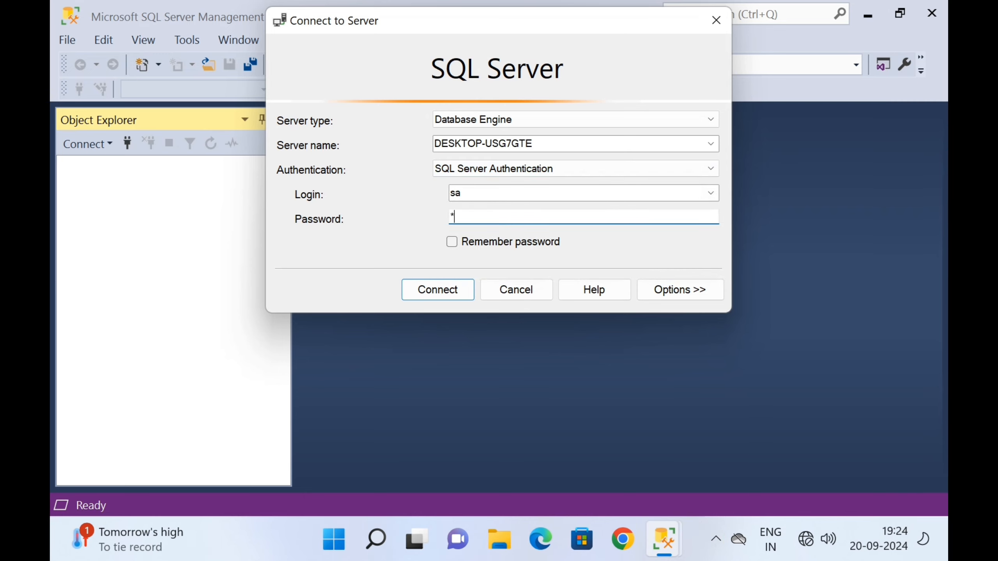
type("********")
left_click(446, 280)
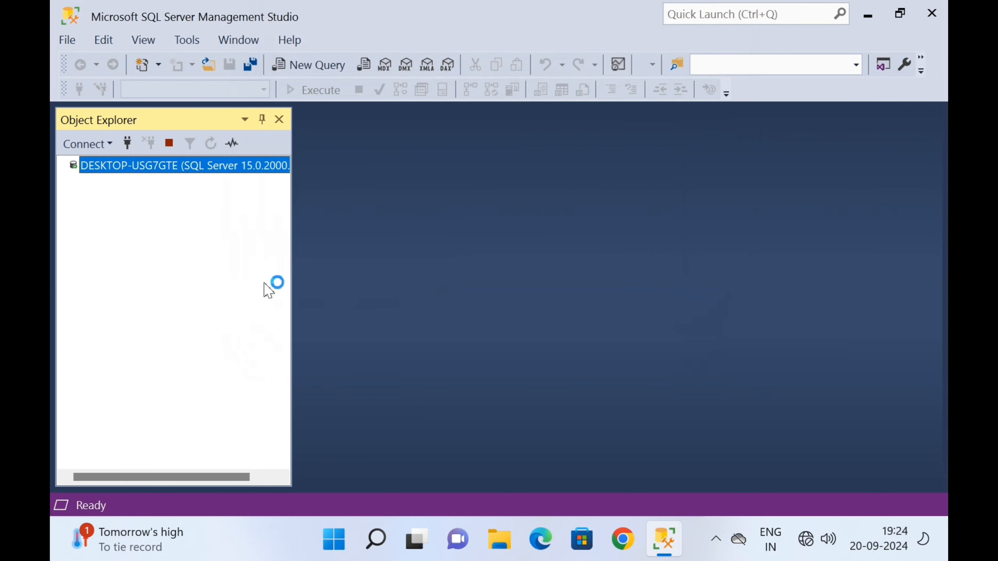